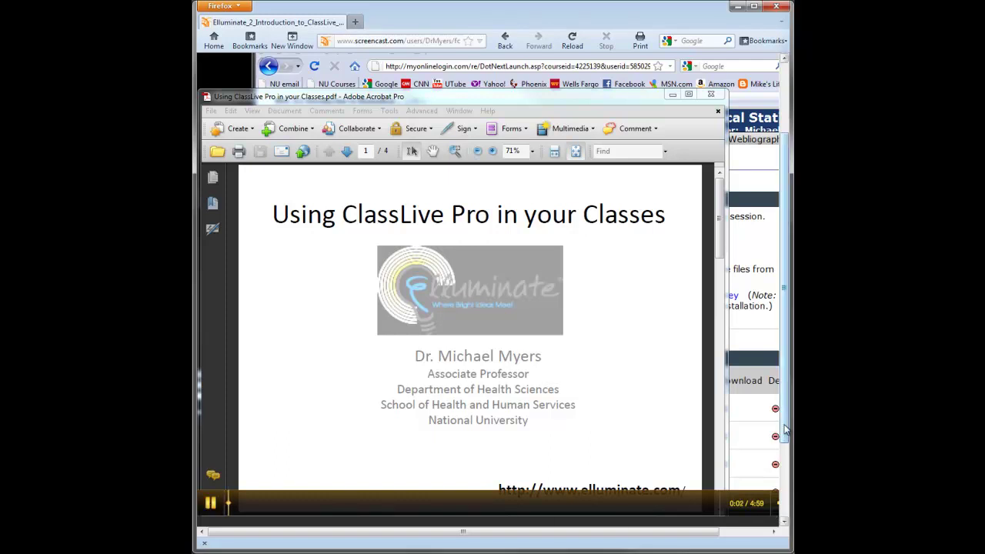
# Step: Page through the ClassLive tips PDF to the slide about the start of the session time
pyautogui.moveTo(784, 431); pyautogui.dragTo(784, 435)
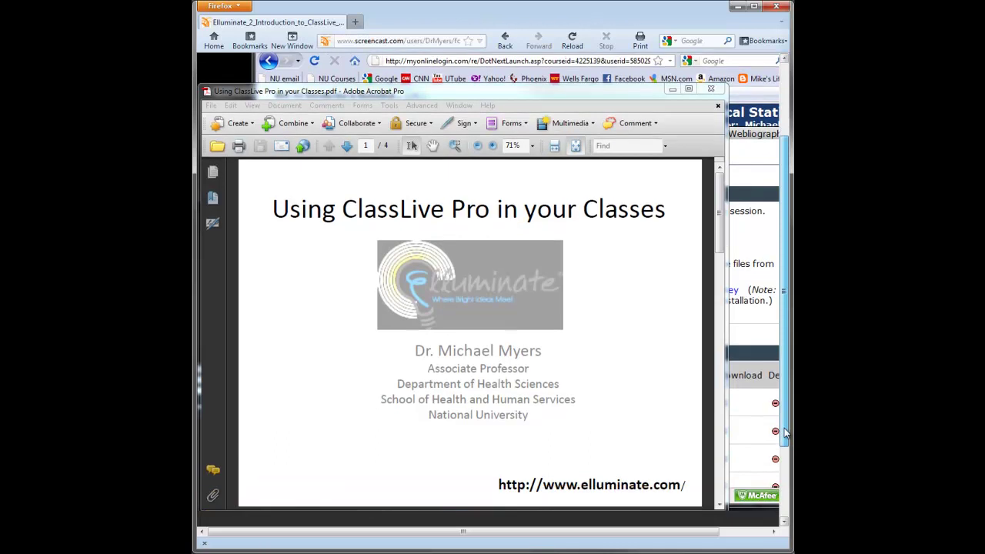
pyautogui.moveTo(785, 433); pyautogui.dragTo(789, 427)
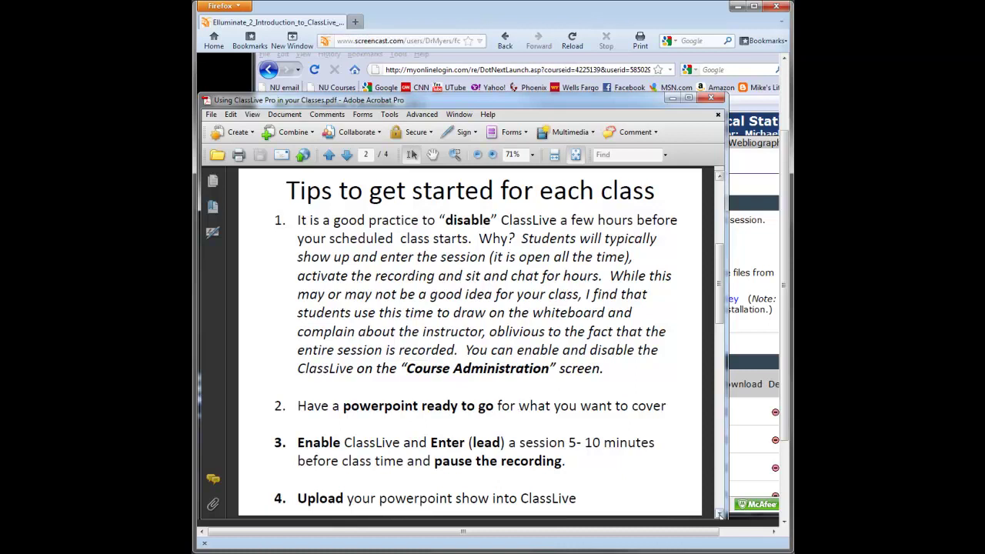
pyautogui.click(719, 513)
pyautogui.click(719, 513)
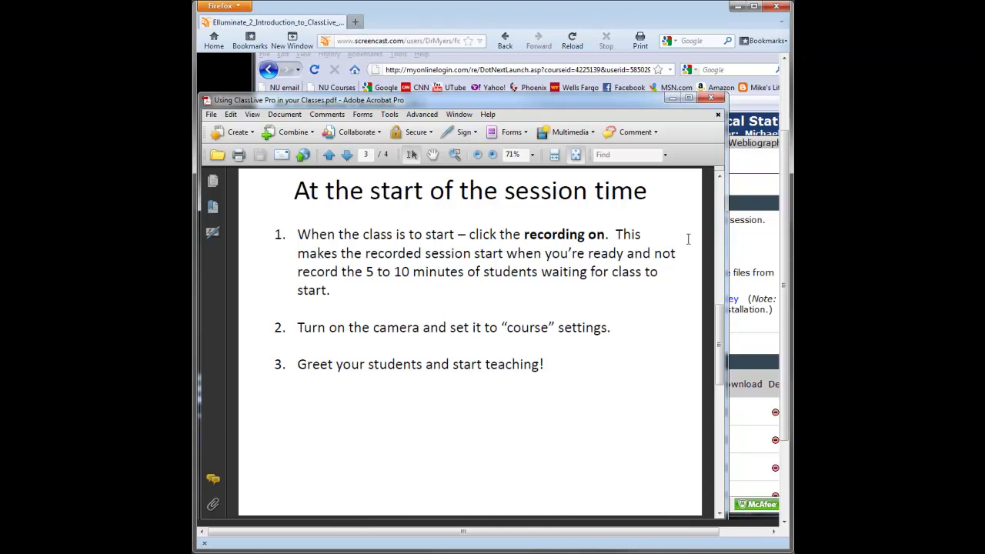
# Step: Switch to the course site in Firefox, launch the ClassLivePro session as its leader and acknowledge the moderator privileges
pyautogui.click(745, 246)
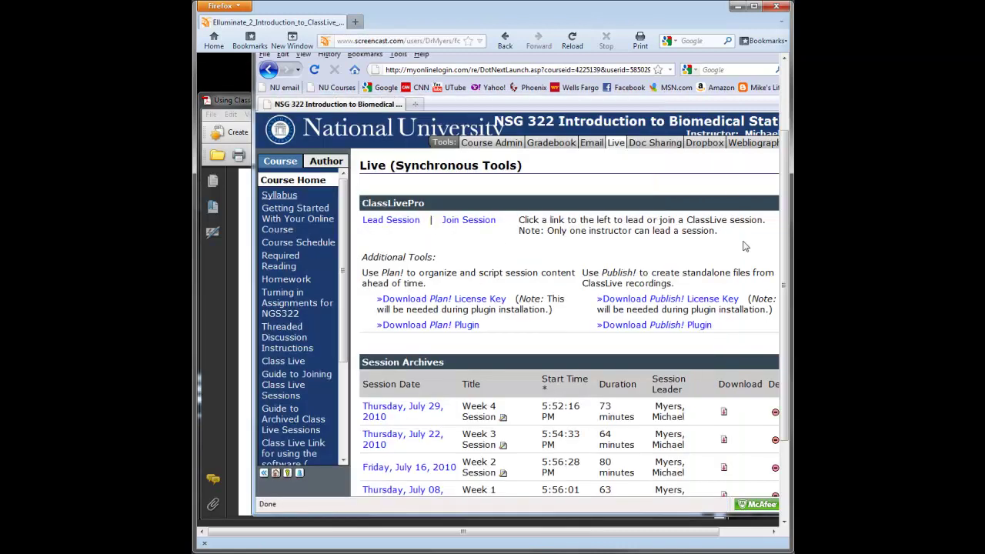
pyautogui.click(401, 221)
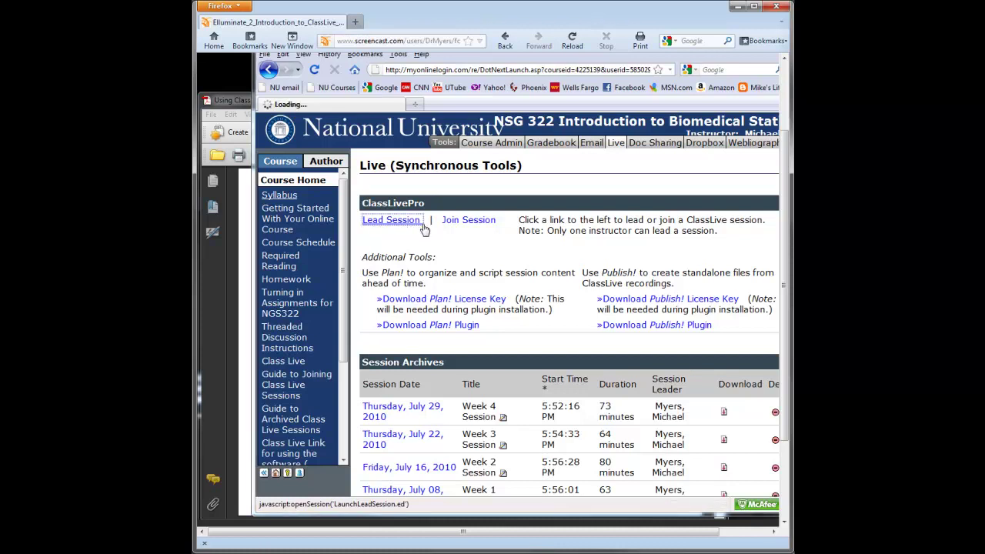
pyautogui.click(692, 198)
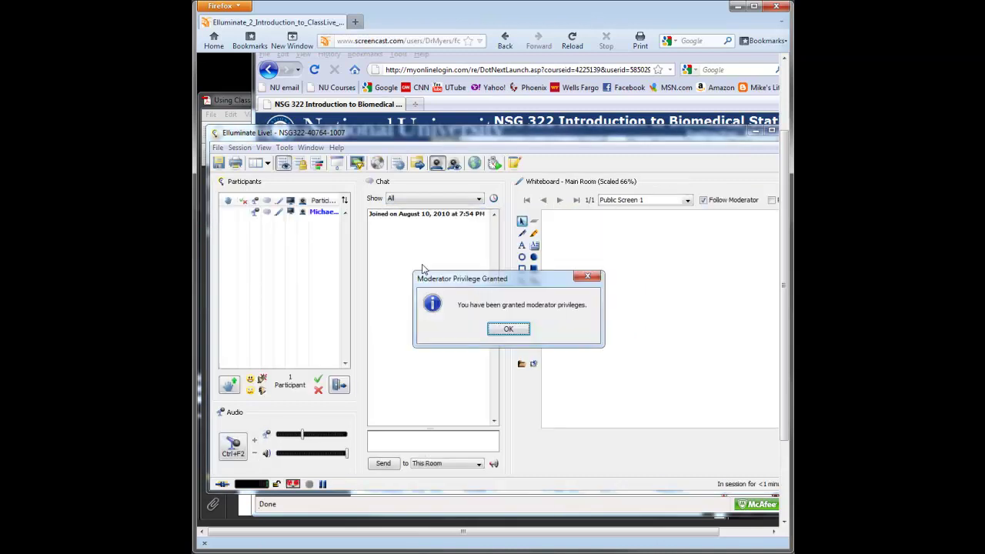
pyautogui.click(506, 329)
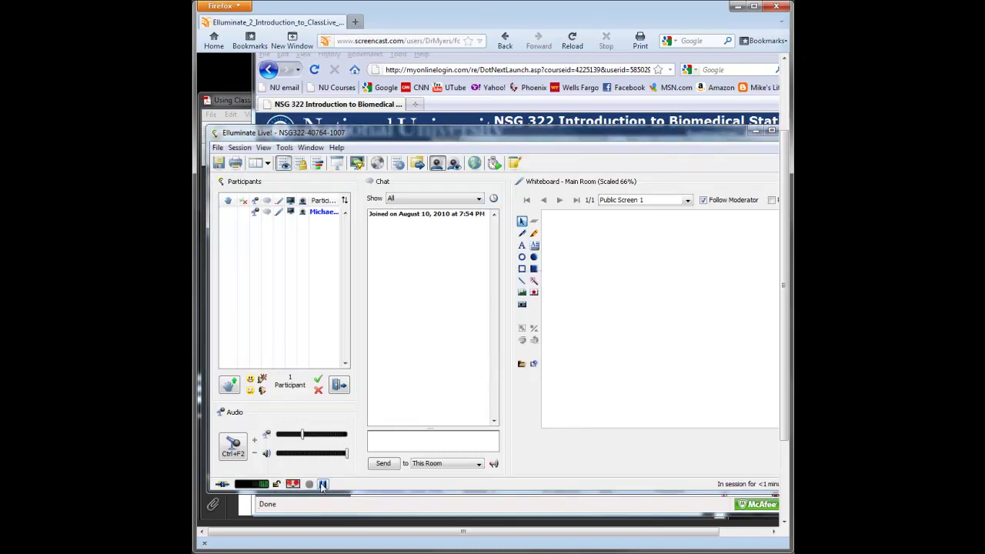
# Step: Pause the session recording and send the chat message "Welcome !" to this room
pyautogui.click(323, 485)
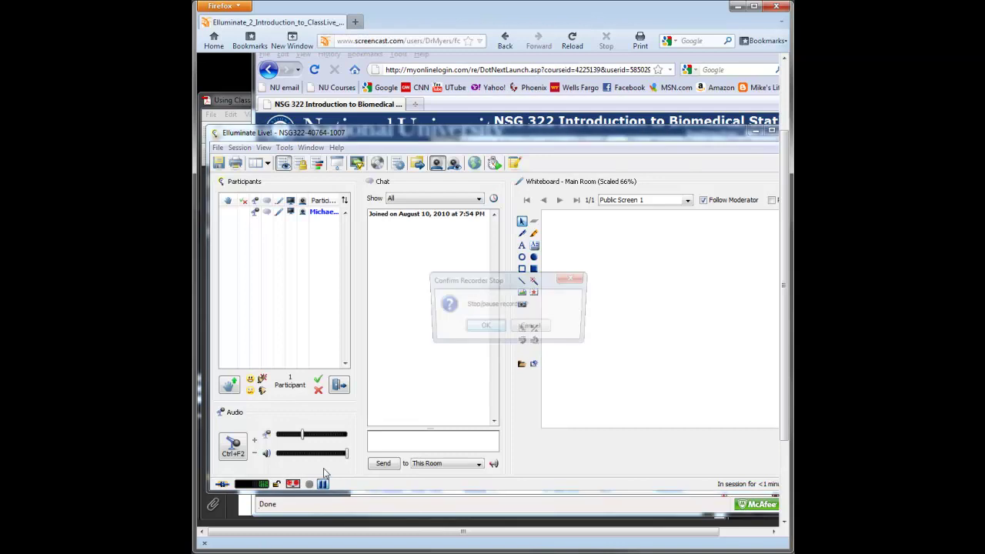
pyautogui.click(483, 328)
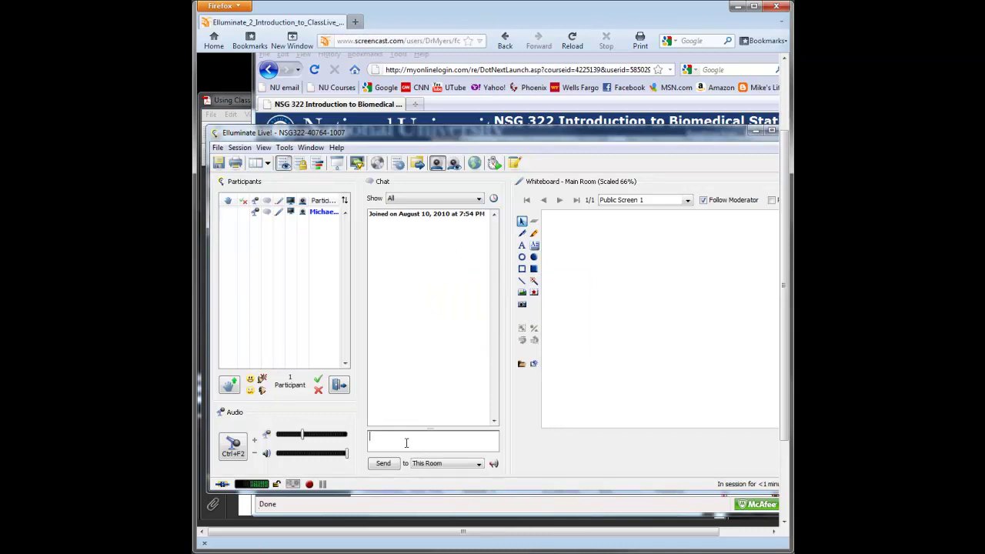
pyautogui.write('Welcome !')
pyautogui.press('Return')
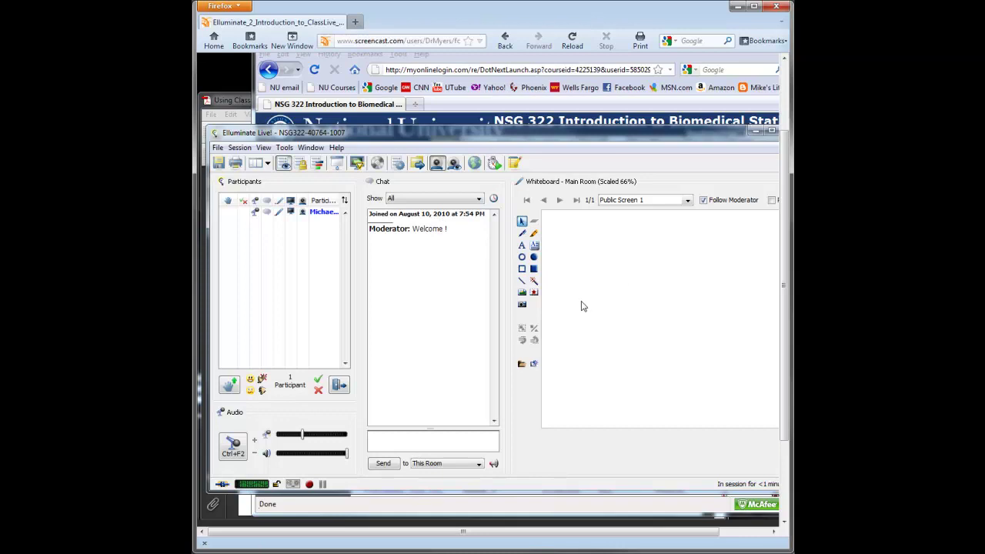
# Step: Add a text box reading "regression" near the upper part of the whiteboard
pyautogui.click(535, 246)
pyautogui.click(560, 244)
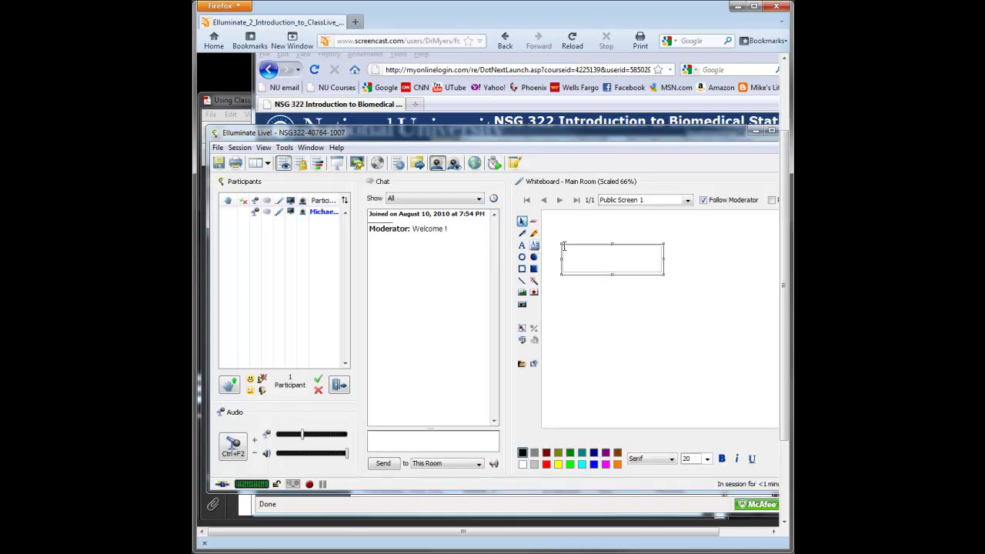
pyautogui.write('regression')
pyautogui.click(638, 347)
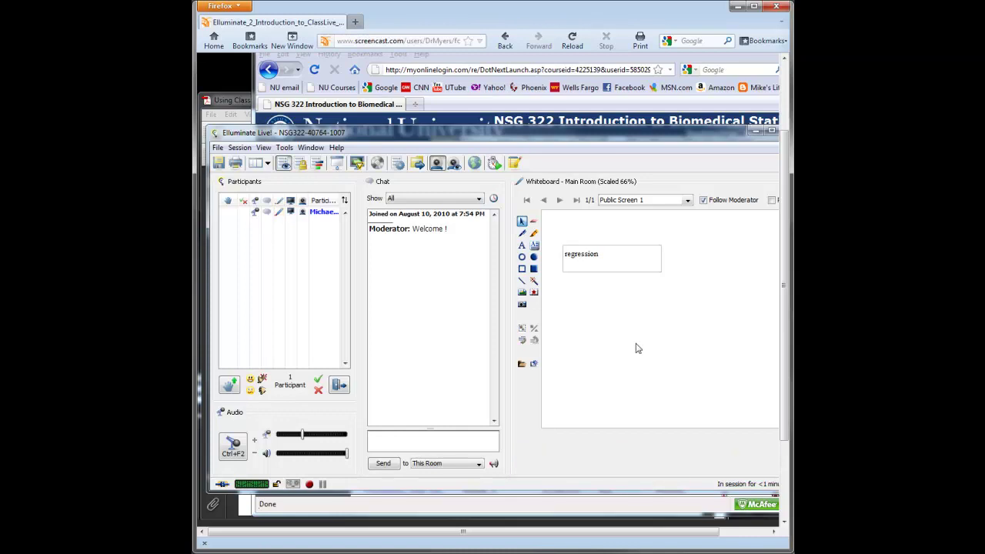
# Step: Load Week 4 ClassLive Slides.pptx into the whiteboard after the current screen, using Faster Import and the default 1024 x 768 resolution
pyautogui.click(523, 366)
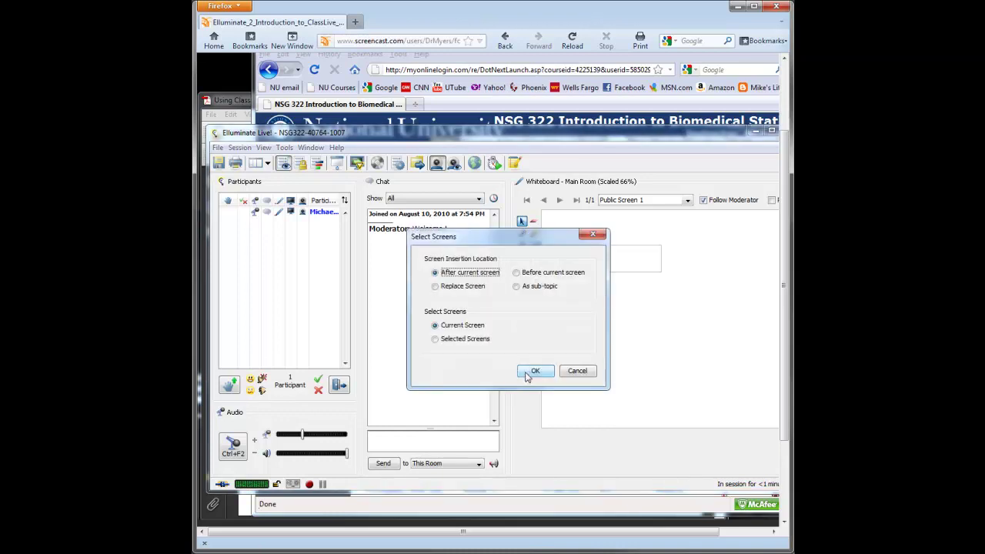
pyautogui.click(529, 372)
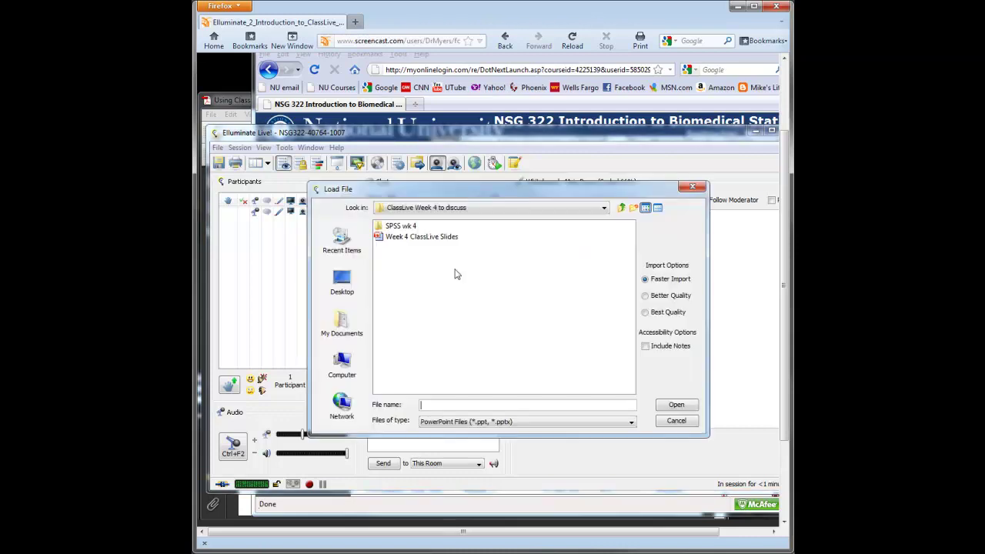
pyautogui.click(452, 241)
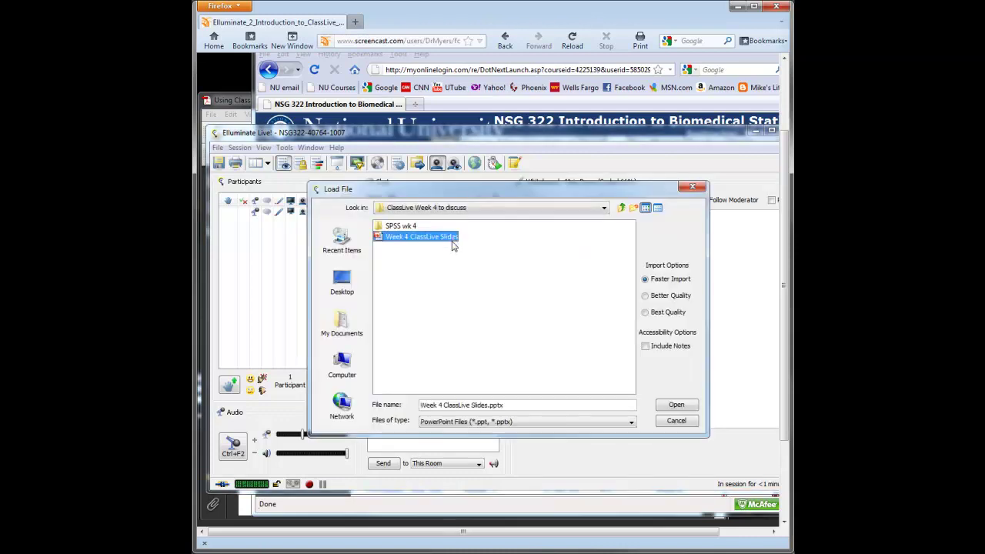
pyautogui.click(673, 405)
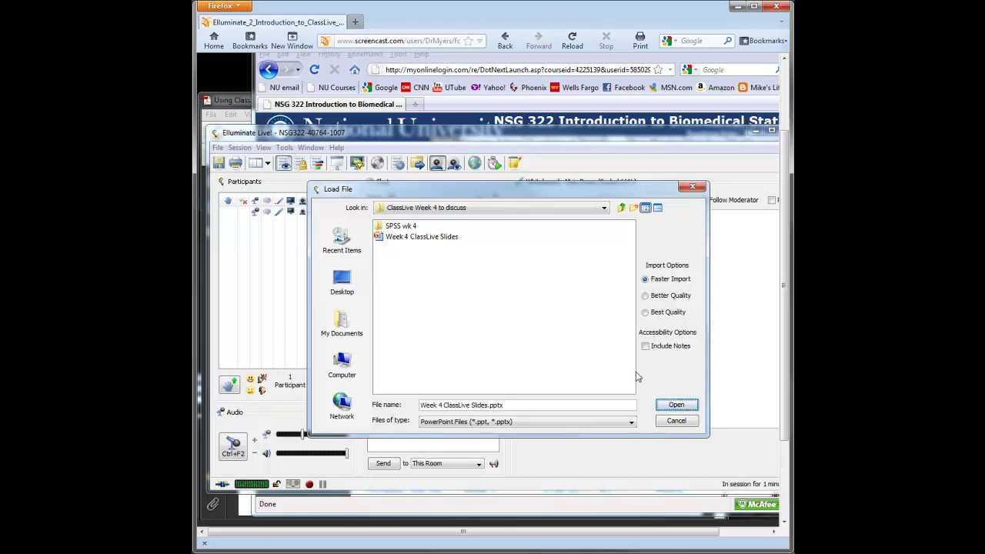
pyautogui.click(426, 237)
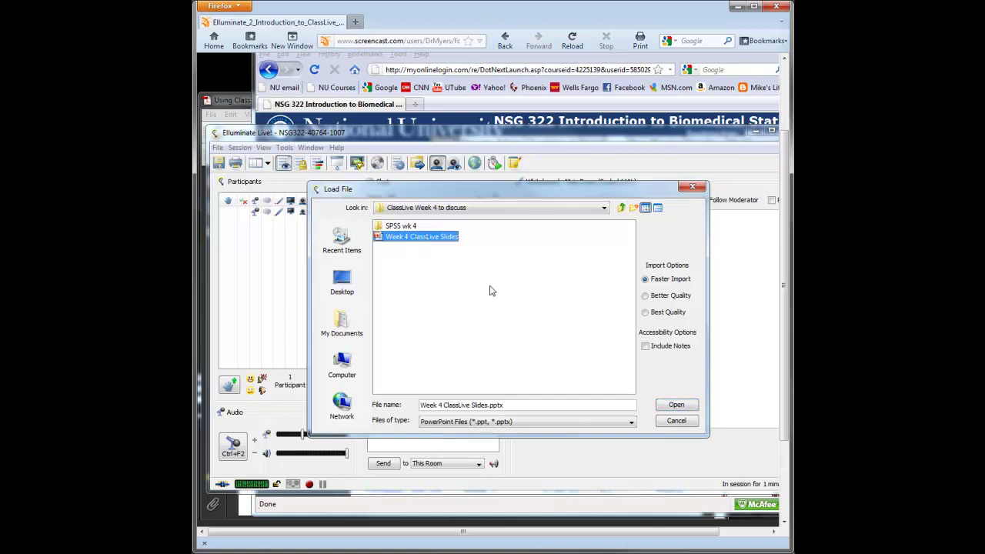
pyautogui.click(675, 406)
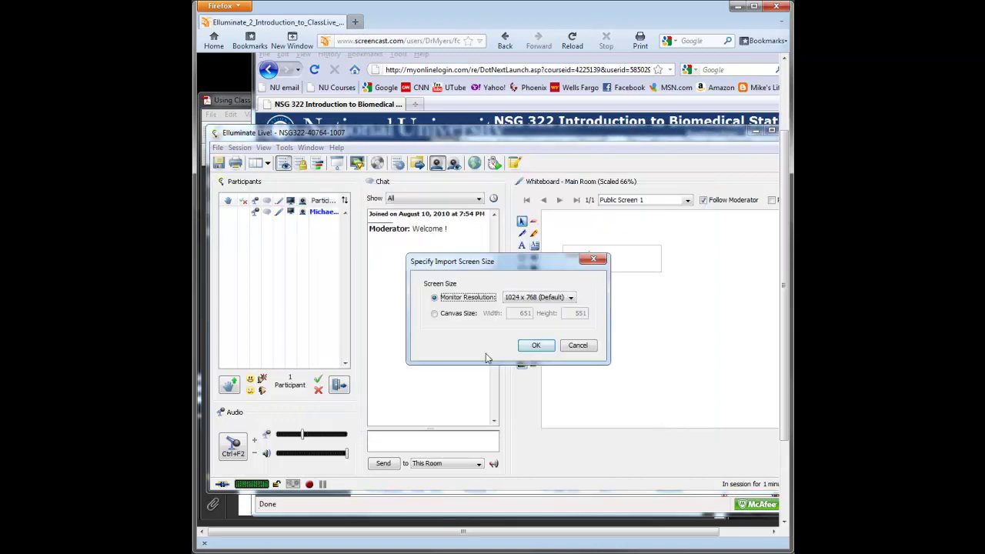
pyautogui.click(537, 346)
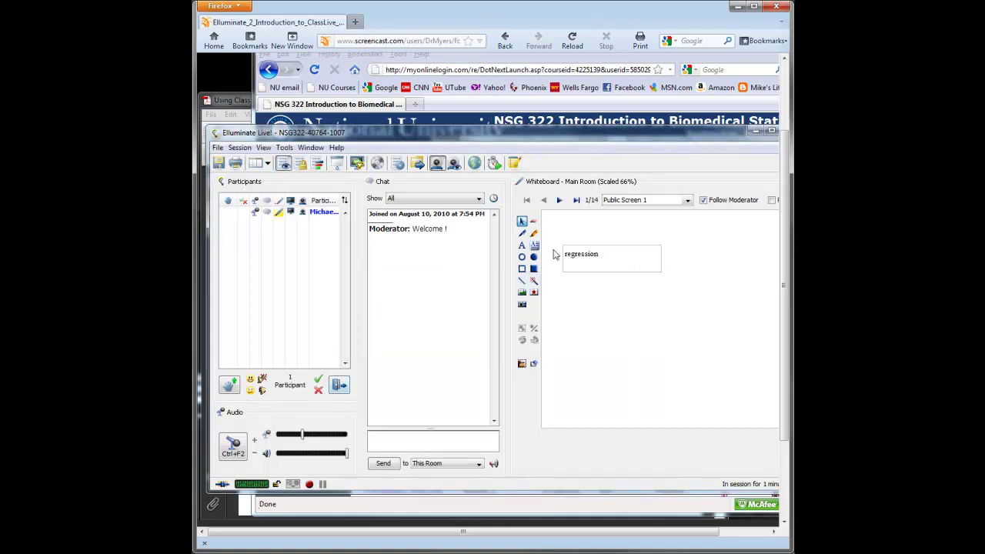
# Step: Go to the first Review slide on the whiteboard, page ahead to Correlation and Regression, and return to the second Review slide
pyautogui.click(686, 200)
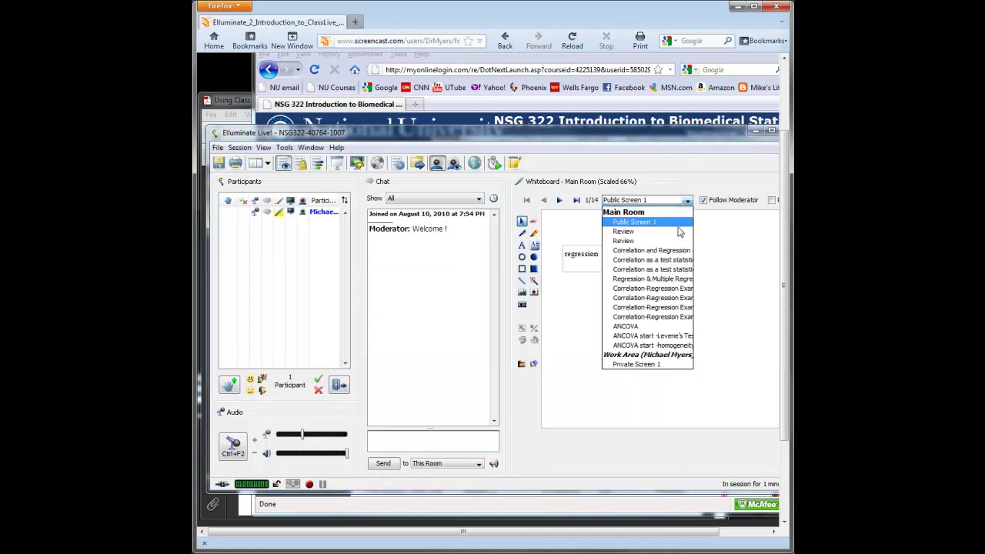
pyautogui.click(680, 232)
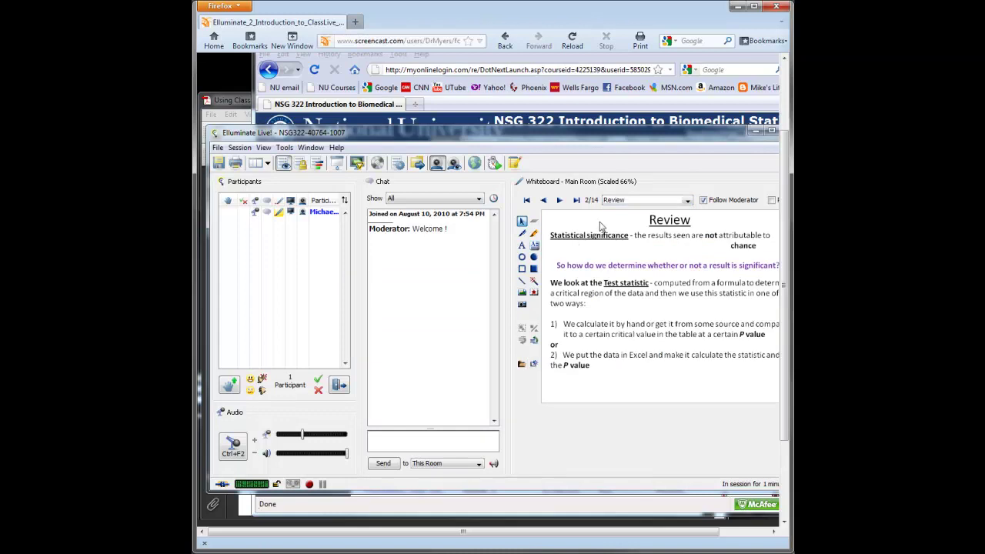
pyautogui.click(559, 200)
pyautogui.click(559, 200)
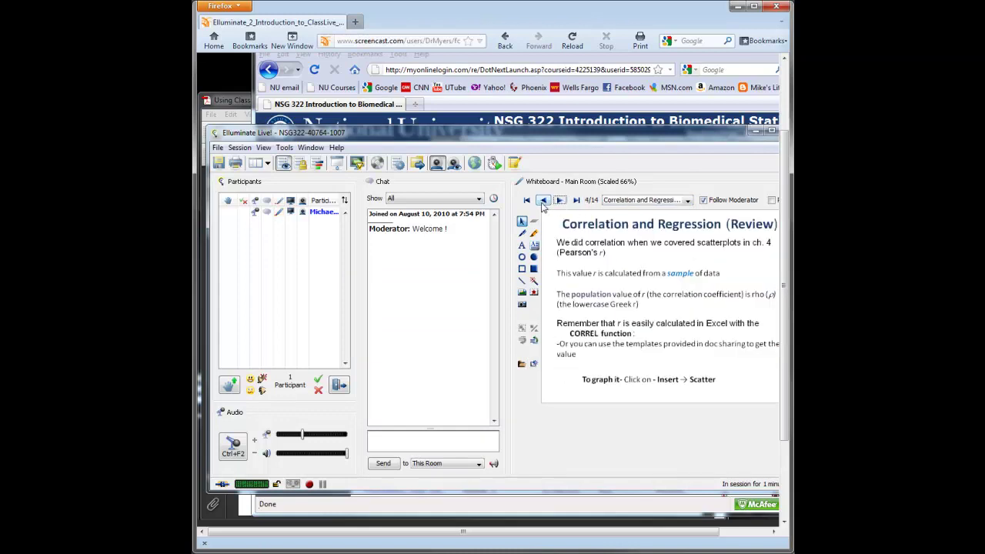
pyautogui.click(543, 200)
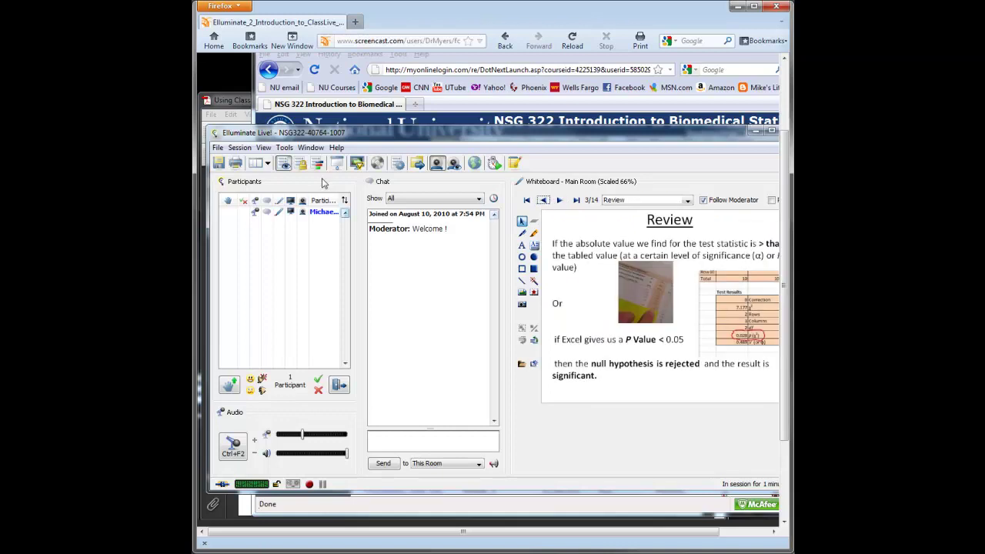
# Step: Change the polling type to A..C Multiple Choices and answer the poll with C
pyautogui.click(284, 147)
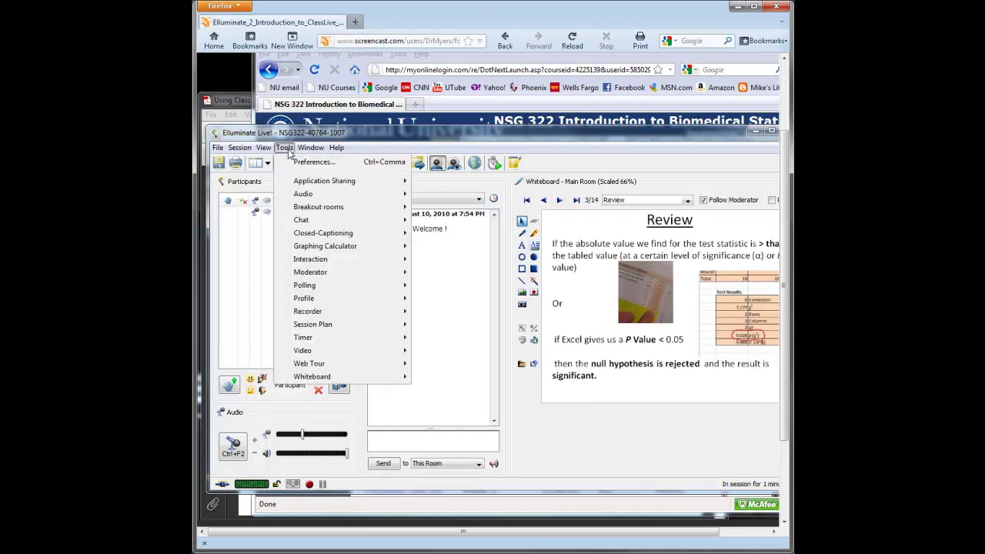
pyautogui.moveTo(326, 287)
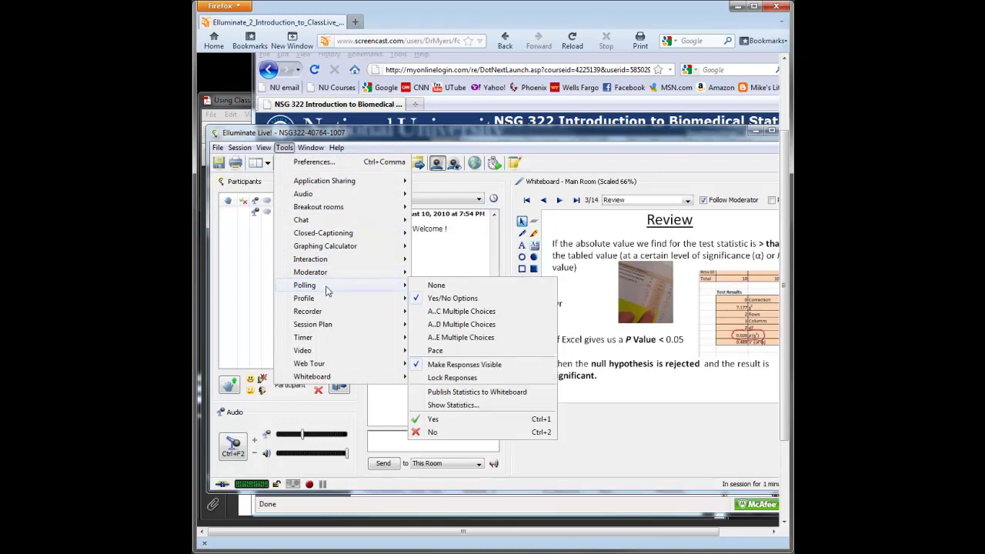
pyautogui.click(444, 310)
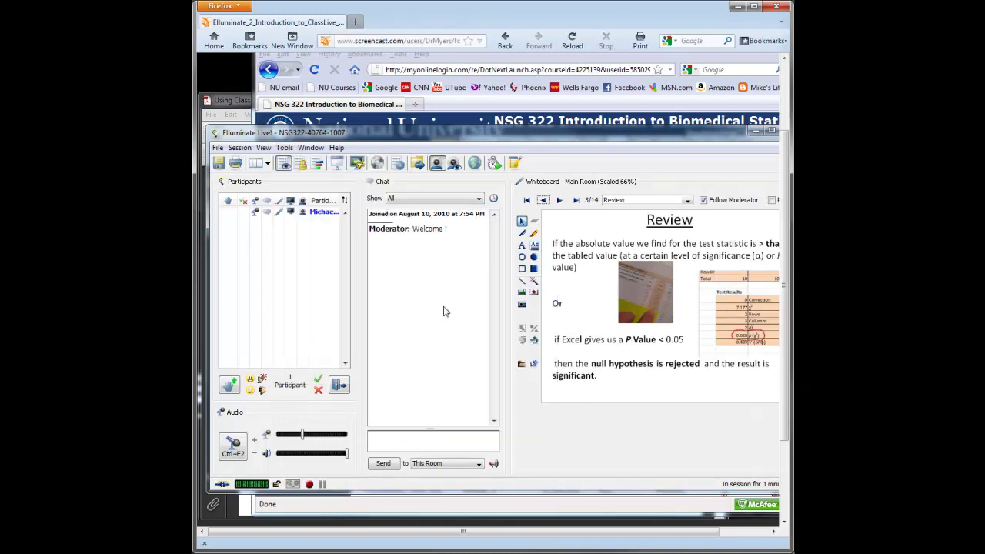
pyautogui.click(317, 379)
pyautogui.click(306, 382)
pyautogui.click(318, 390)
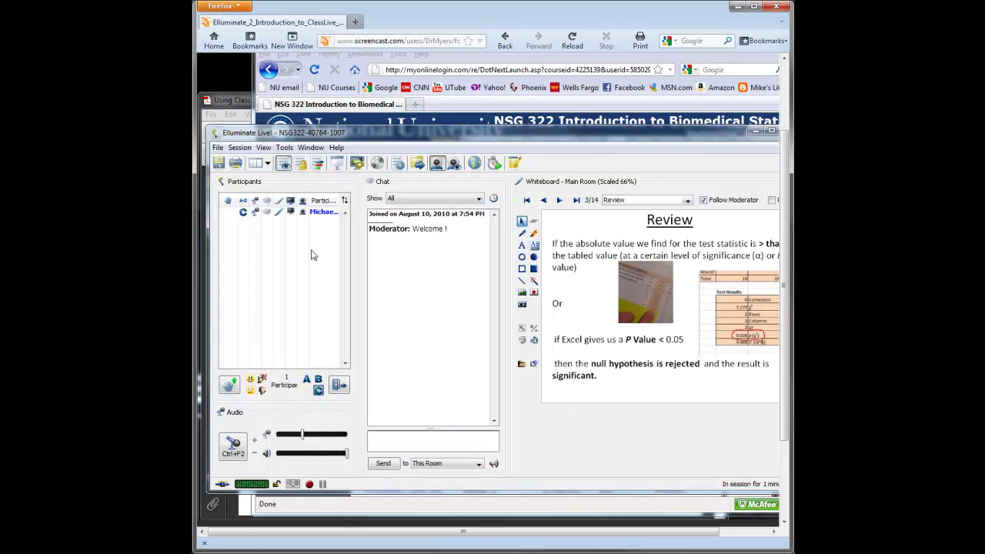
# Step: Publish the poll statistics to the whiteboard and move the chart up to just below the Review heading
pyautogui.click(318, 171)
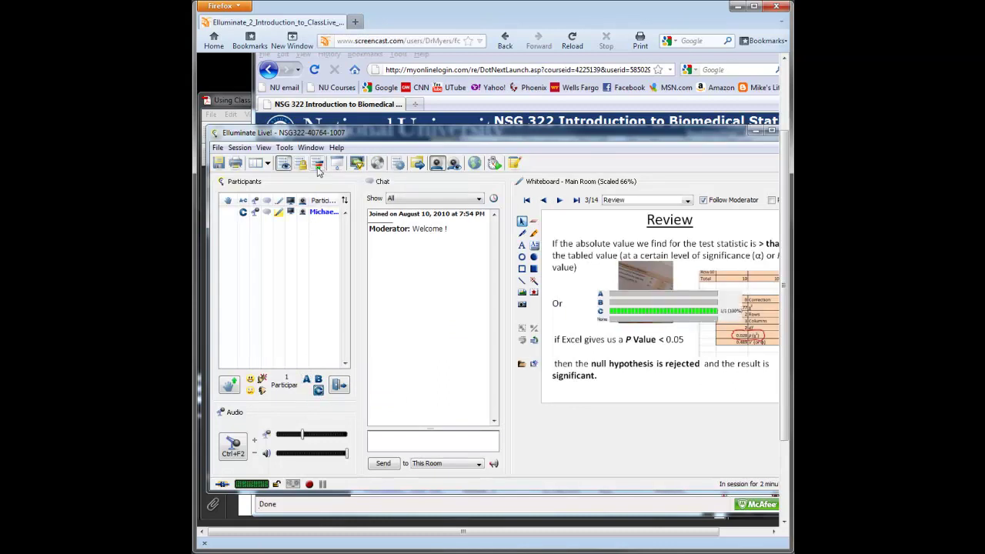
pyautogui.moveTo(680, 304); pyautogui.dragTo(658, 252)
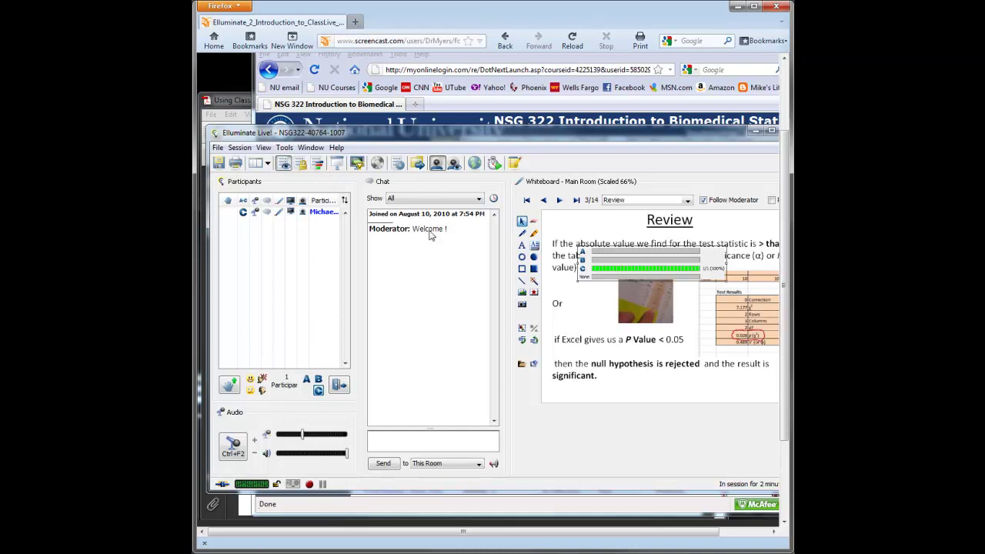
# Step: Open the session's video window, preview the camera and start transmitting it
pyautogui.click(454, 164)
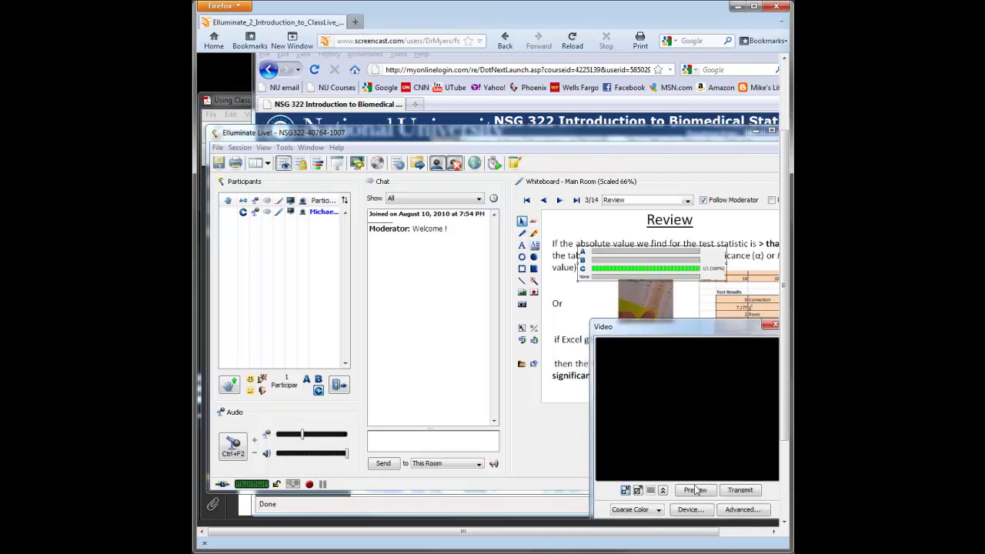
pyautogui.click(695, 490)
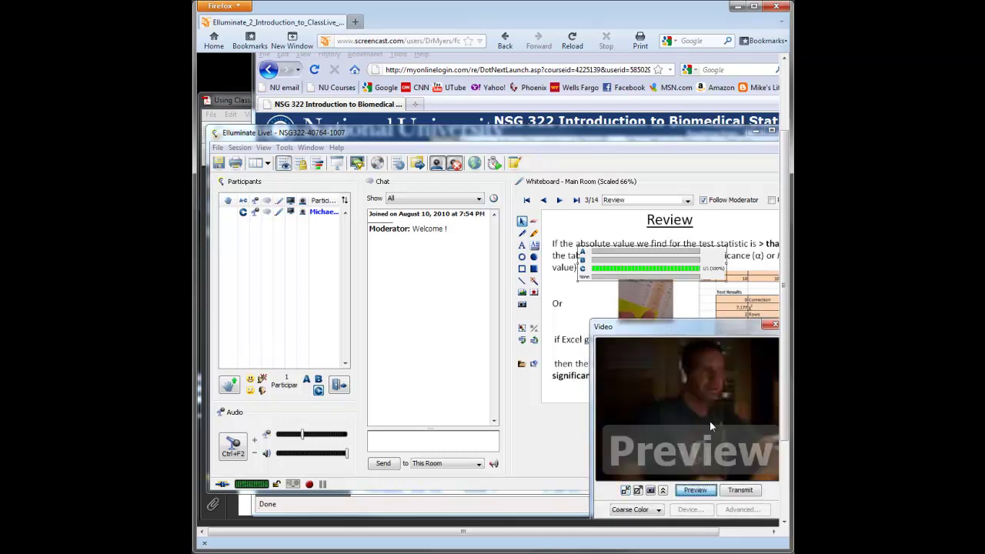
pyautogui.click(750, 491)
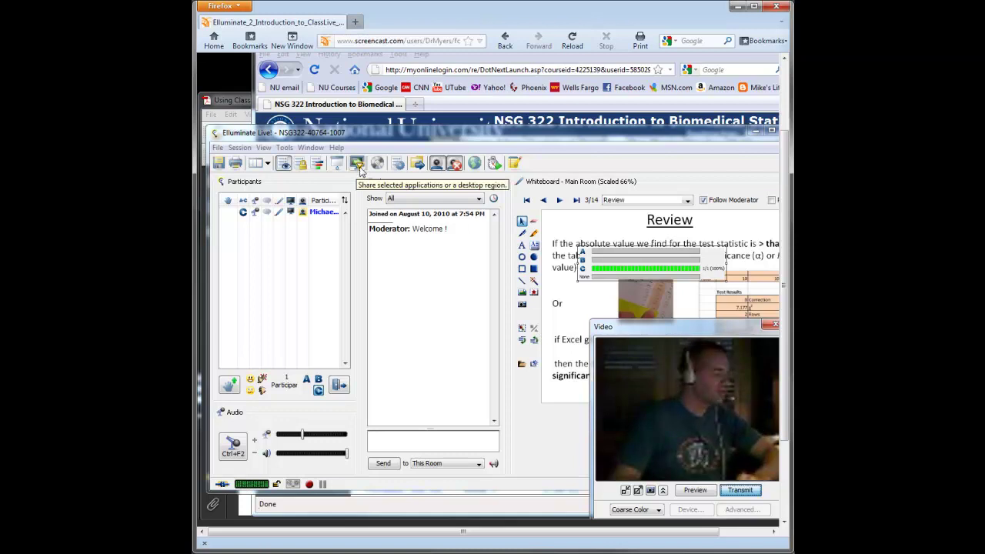
# Step: Share the Microsoft Excel workbook Correlation_and_Regression with the session through application sharing
pyautogui.click(358, 165)
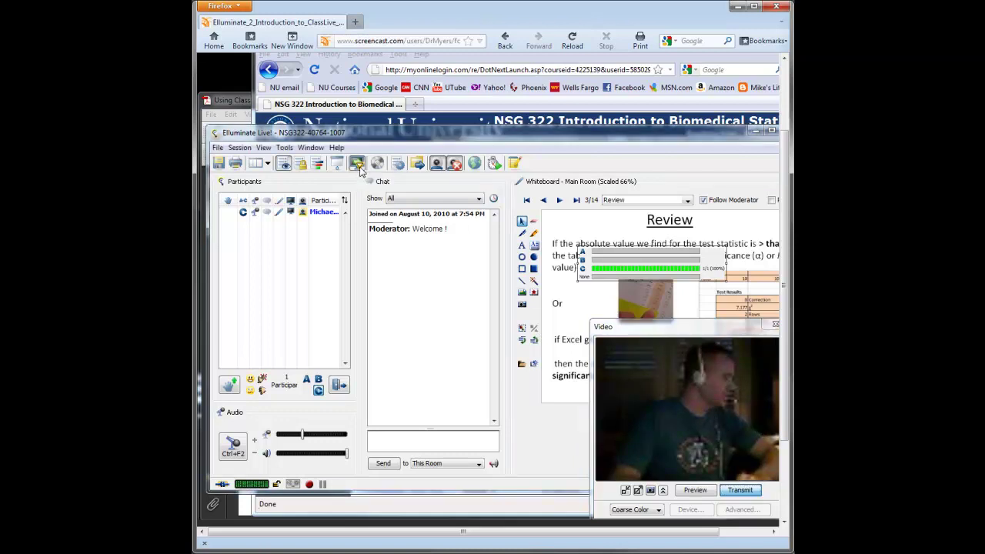
pyautogui.click(400, 250)
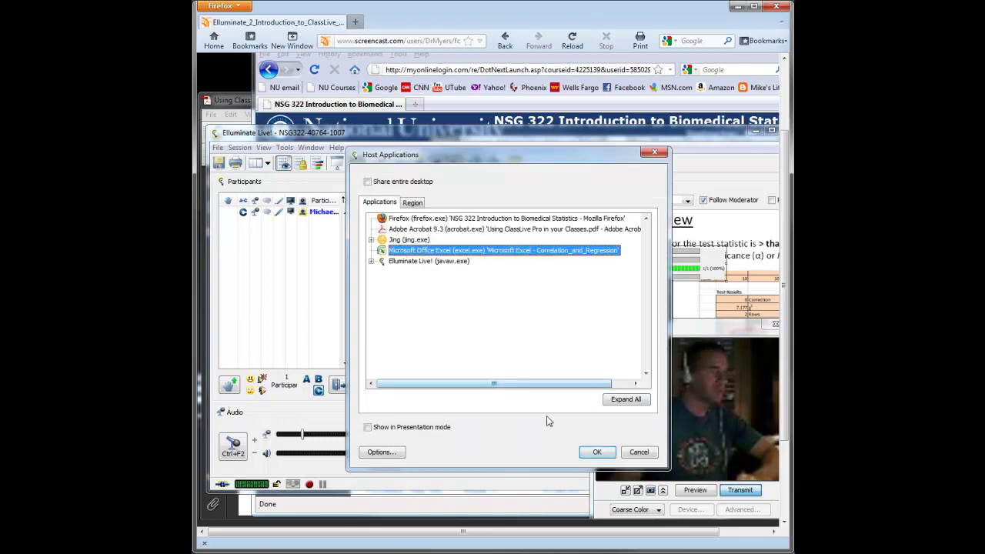
pyautogui.click(596, 452)
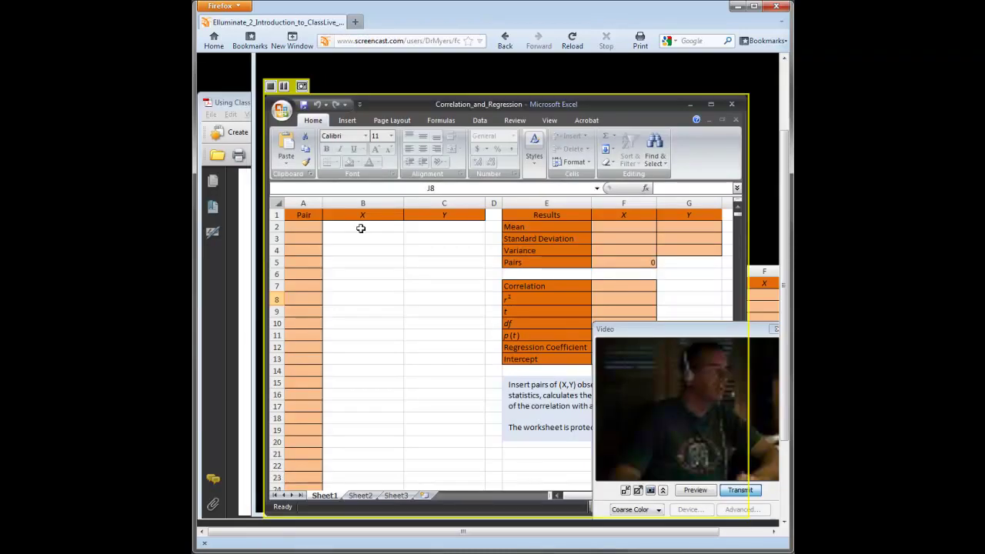
# Step: Enter 67 in cells B2 and B3 of the shared workbook's X column
pyautogui.click(360, 228)
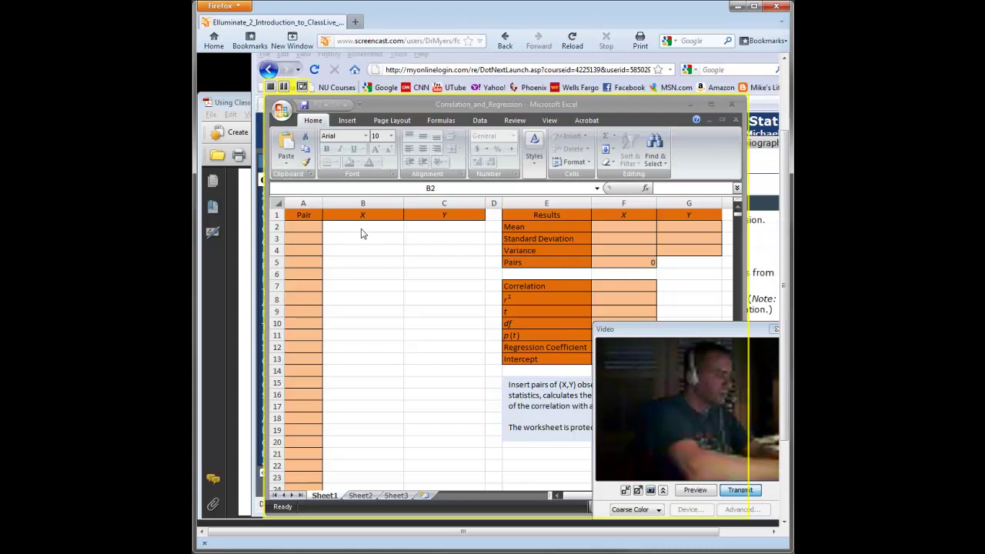
pyautogui.click(368, 227)
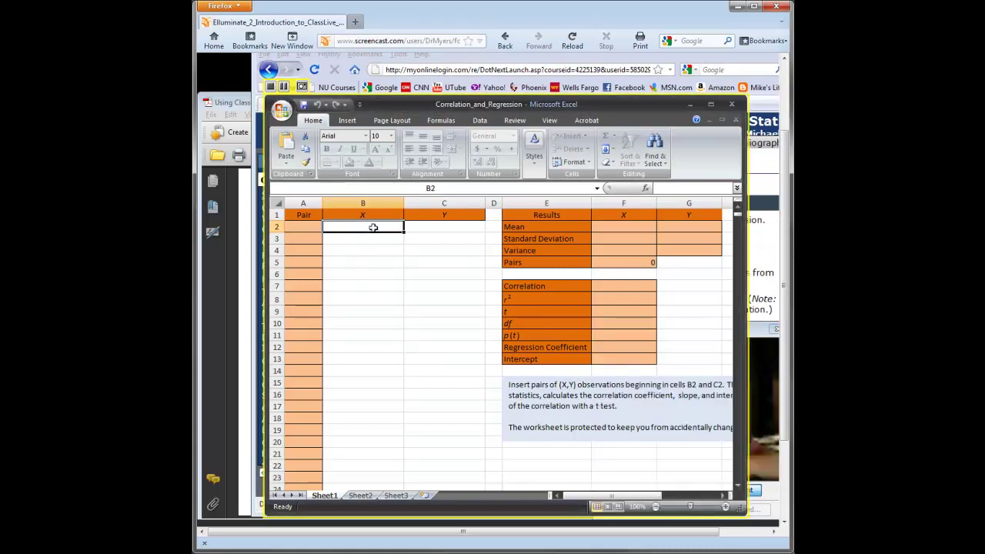
pyautogui.write('67')
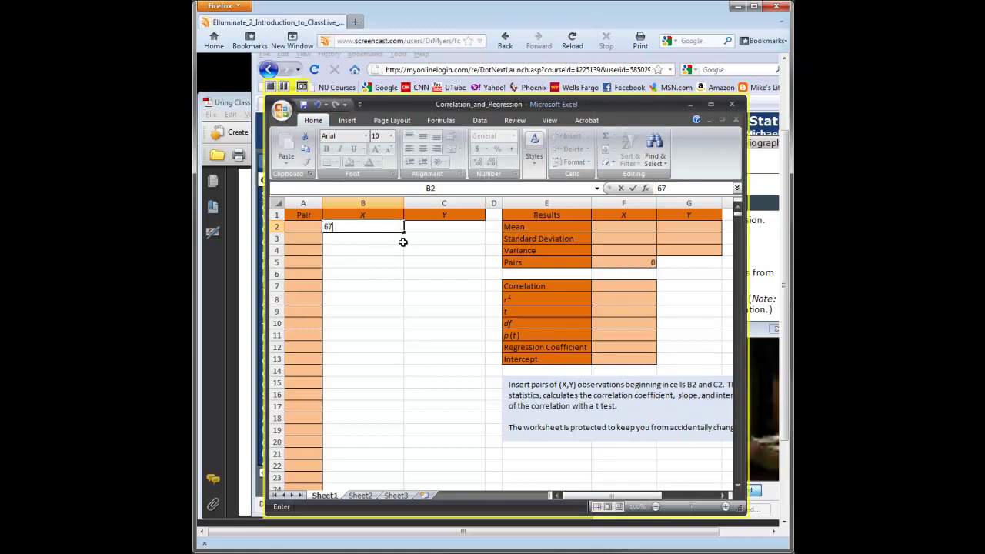
pyautogui.click(391, 240)
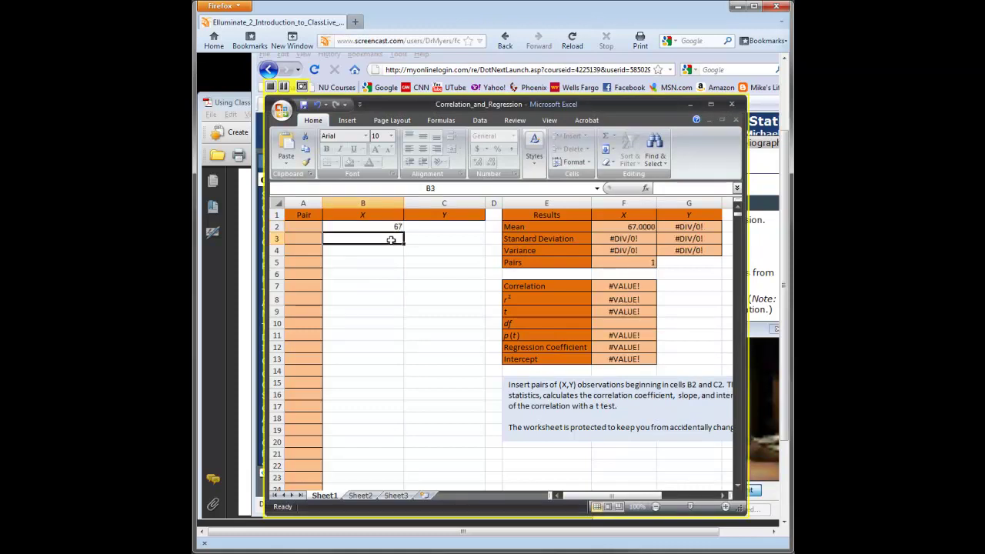
pyautogui.write('67')
pyautogui.click(381, 253)
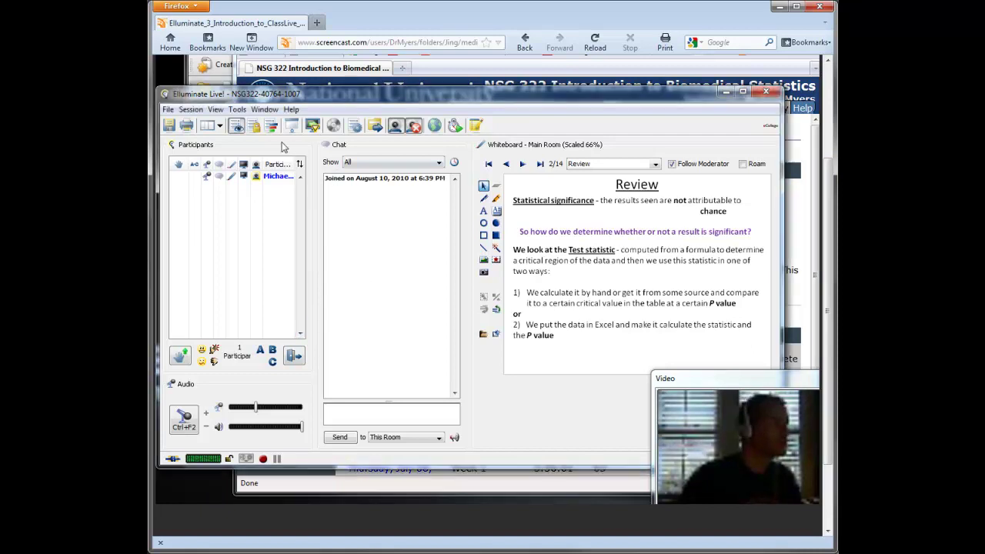
# Step: Change the polling type to A..D Multiple Choices and answer the poll with A
pyautogui.click(238, 113)
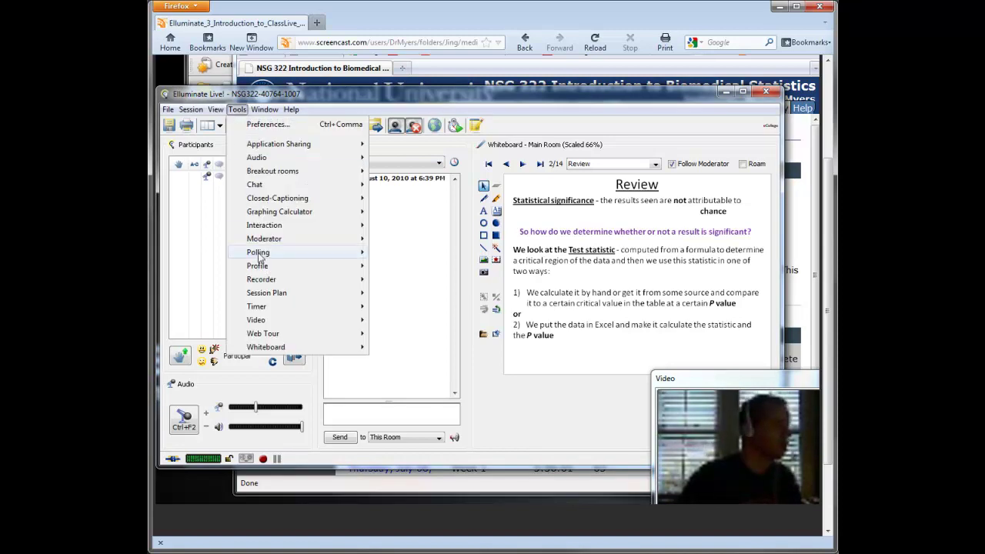
pyautogui.moveTo(259, 257)
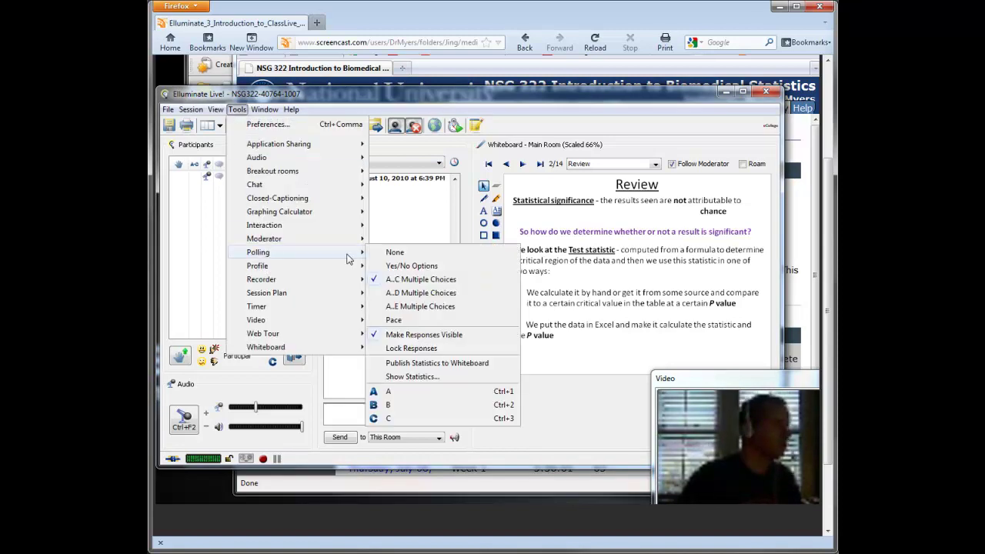
pyautogui.click(403, 293)
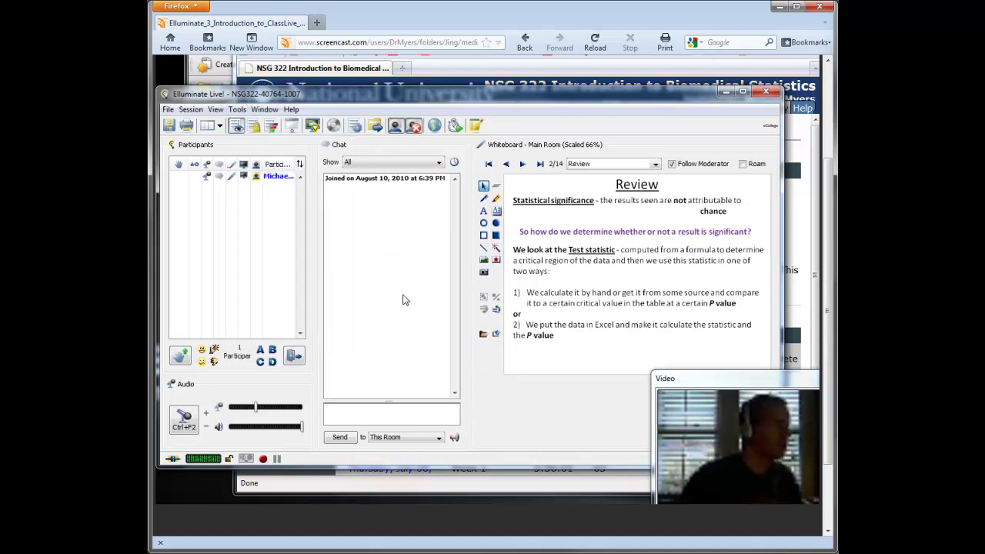
pyautogui.click(261, 350)
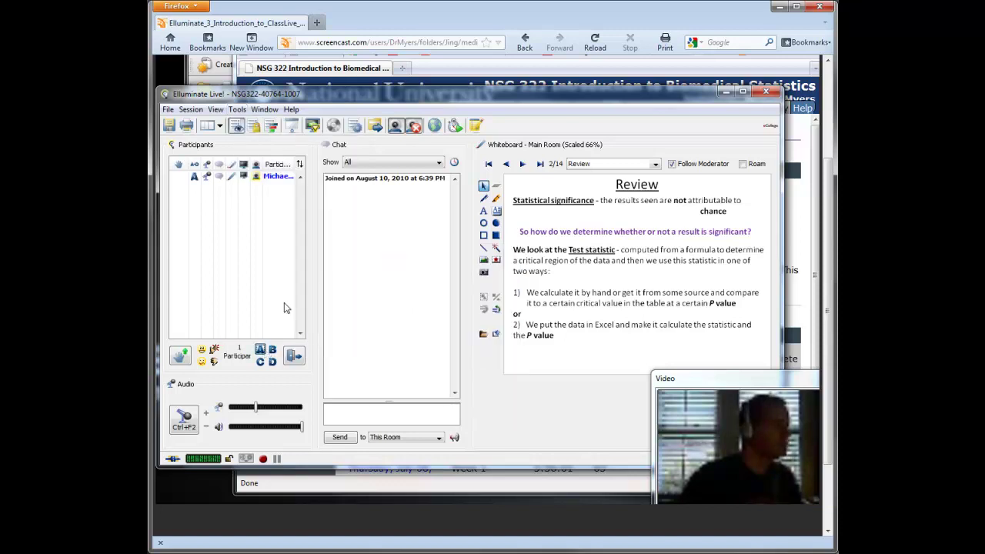
# Step: Publish the four-choice poll statistics to the whiteboard and move the chart to the Review slide's lower-right corner
pyautogui.click(271, 129)
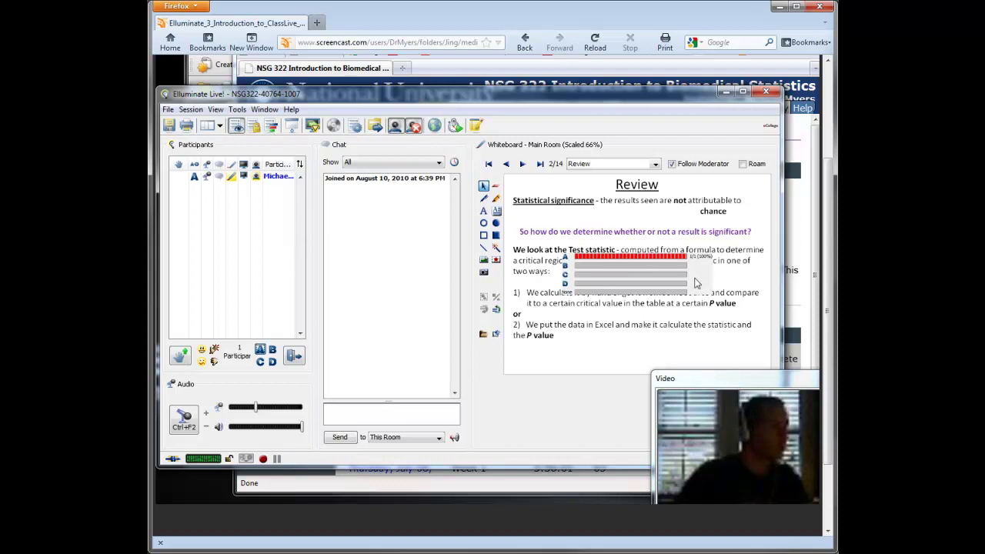
pyautogui.moveTo(662, 275); pyautogui.dragTo(709, 354)
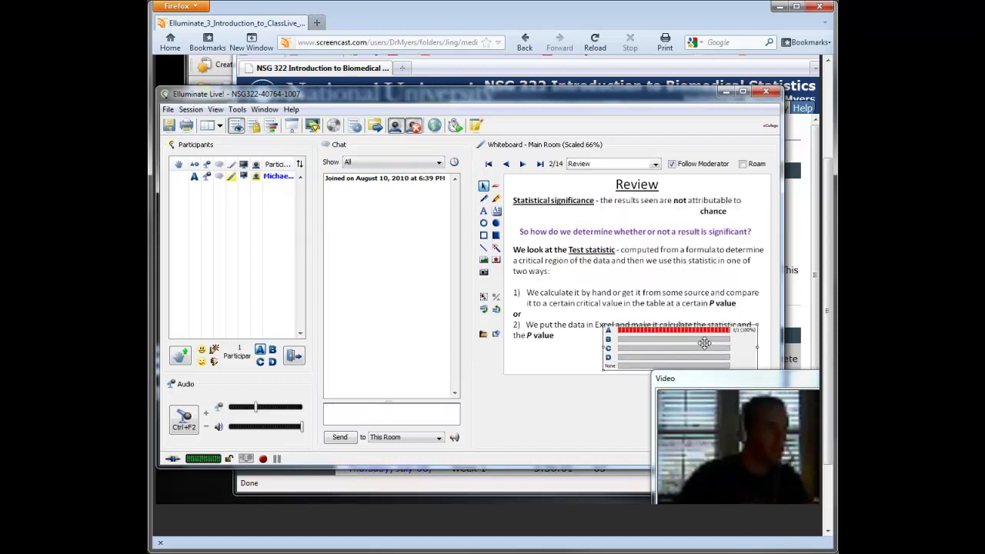
pyautogui.click(237, 127)
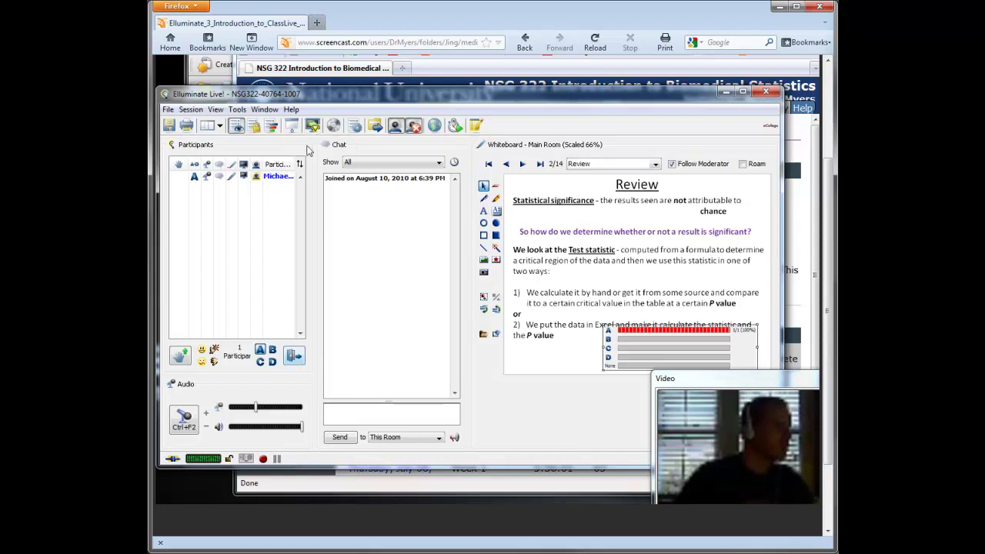
# Step: Start recording the session, confirm the recorder start and turn on the microphone
pyautogui.click(262, 457)
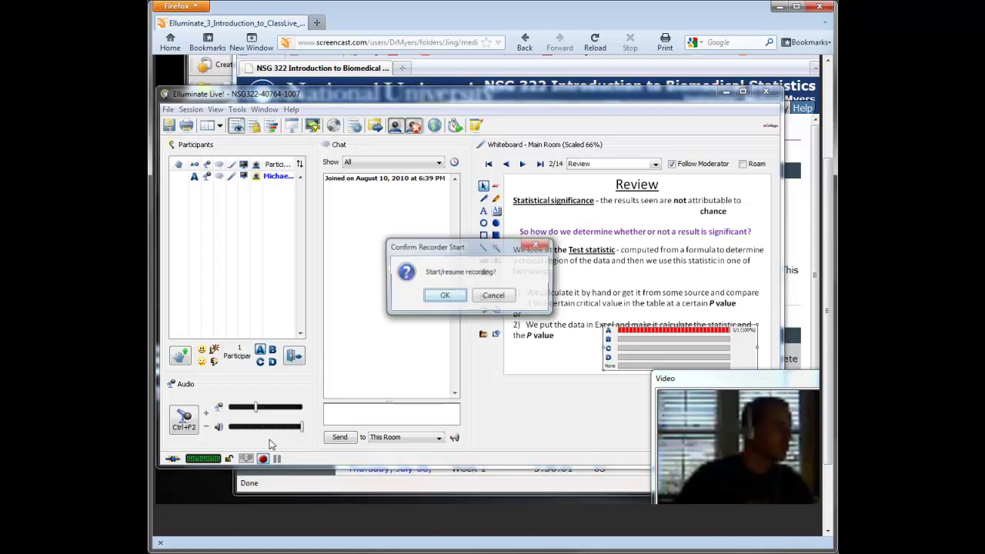
pyautogui.click(445, 295)
pyautogui.hotkey('ctrl', 'F2')
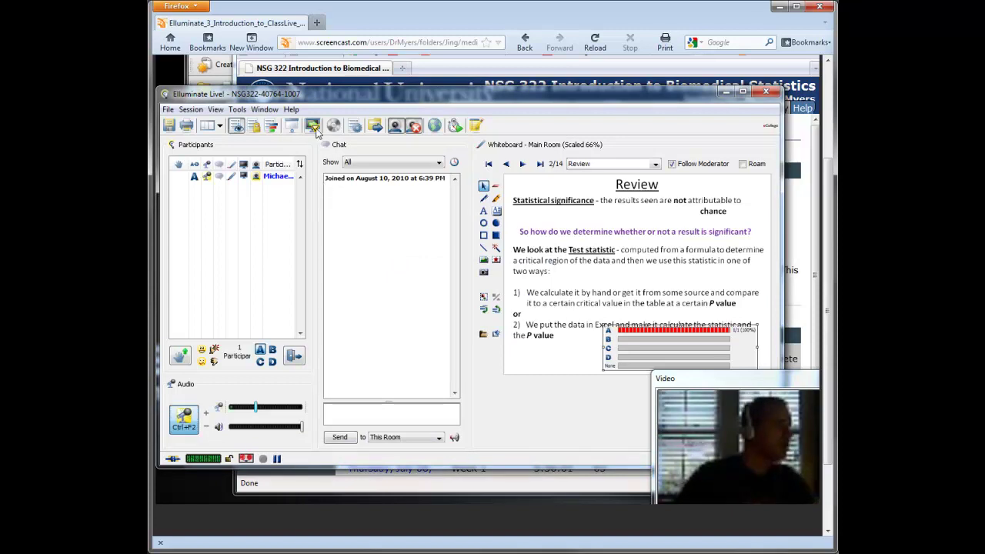
# Step: Host the Microsoft Office Excel workbook Correlation_and_Regression in the session through application sharing
pyautogui.click(314, 130)
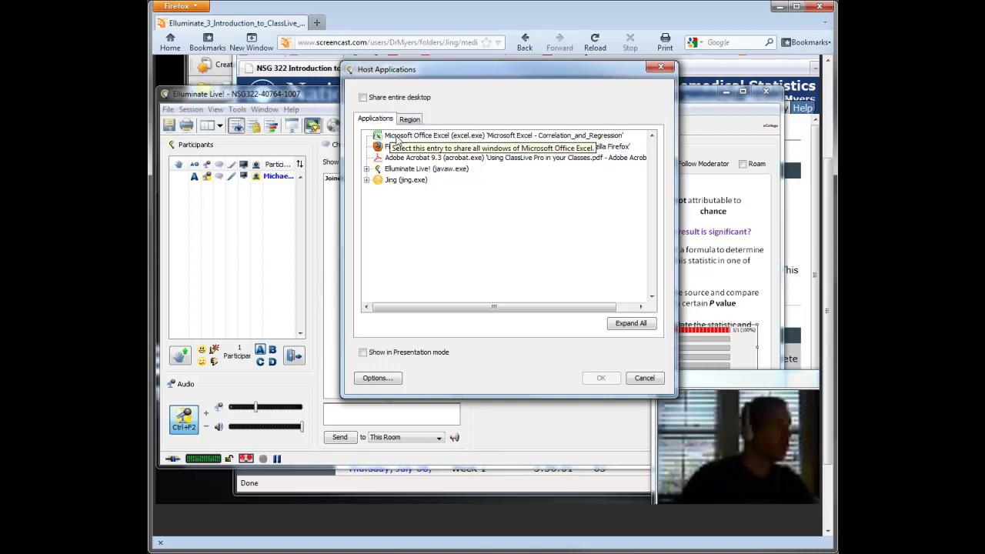
pyautogui.doubleClick(403, 137)
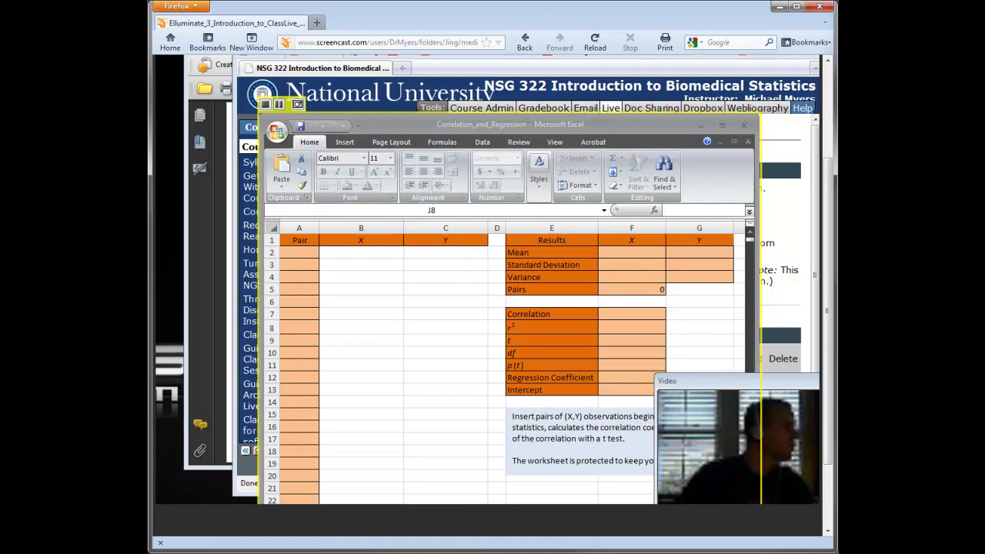
# Step: Open the list of window layouts for the session
pyautogui.click(219, 70)
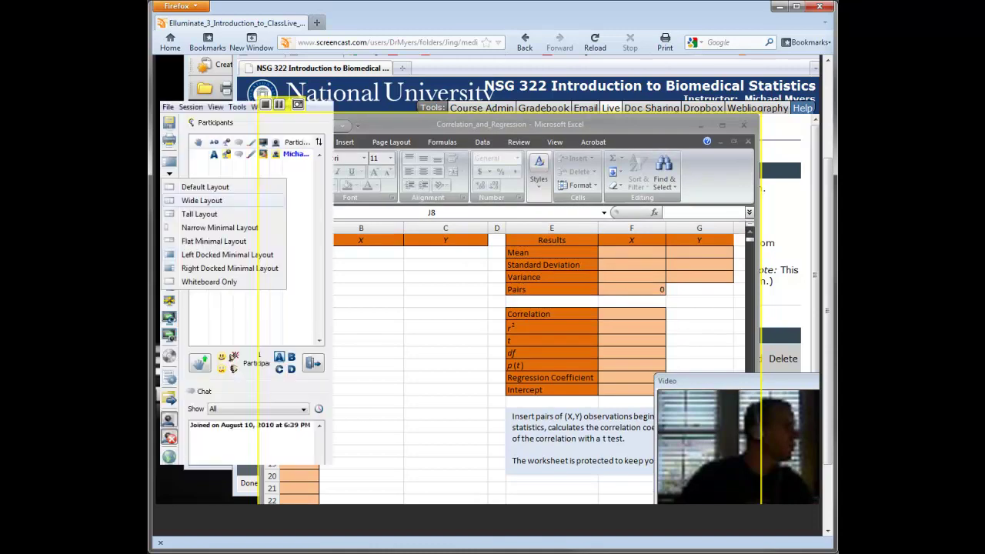